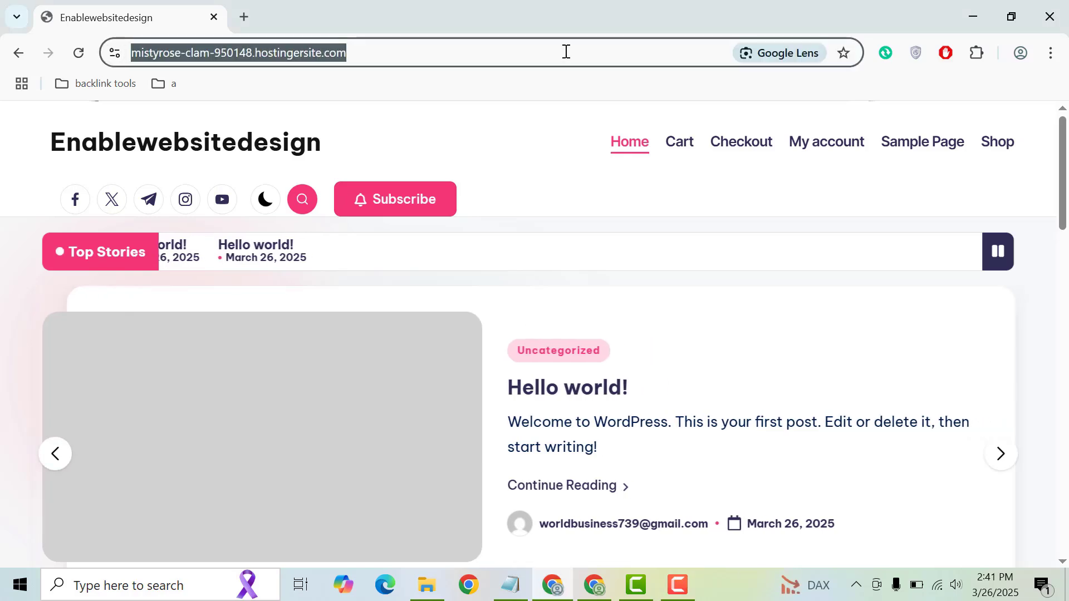
pyautogui.click(566, 51)
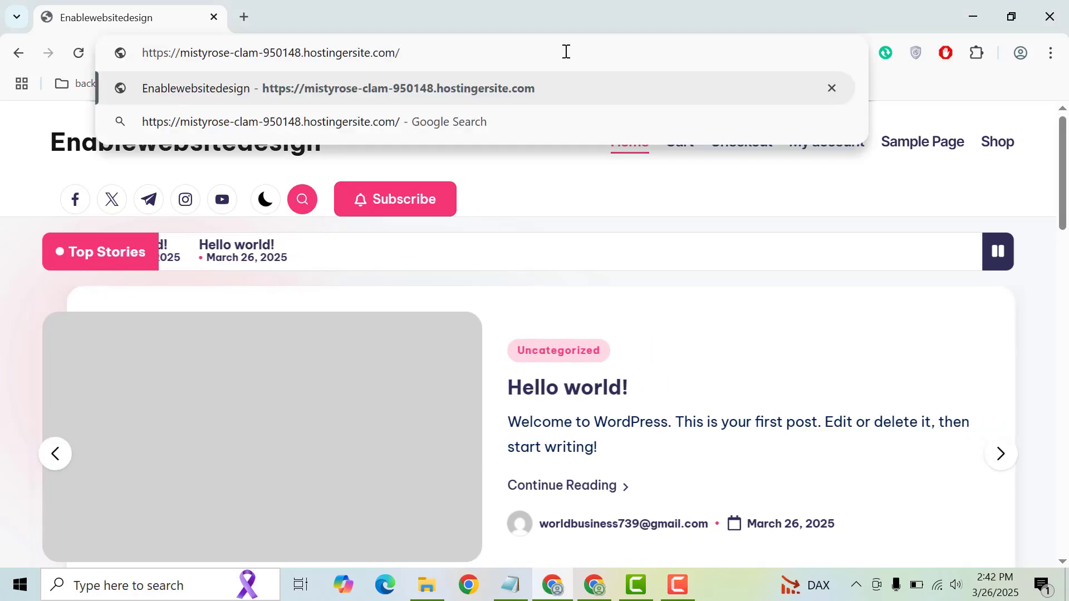
# Append wp-admin to the site URL to load the WordPress login page
pyautogui.write('wp-admin')
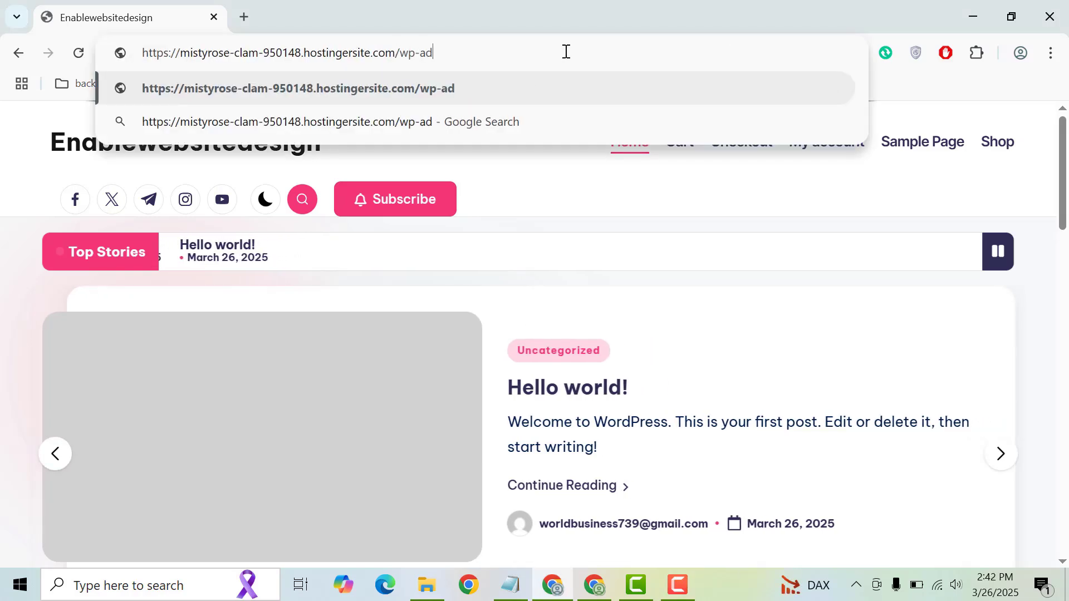
pyautogui.press('Return')
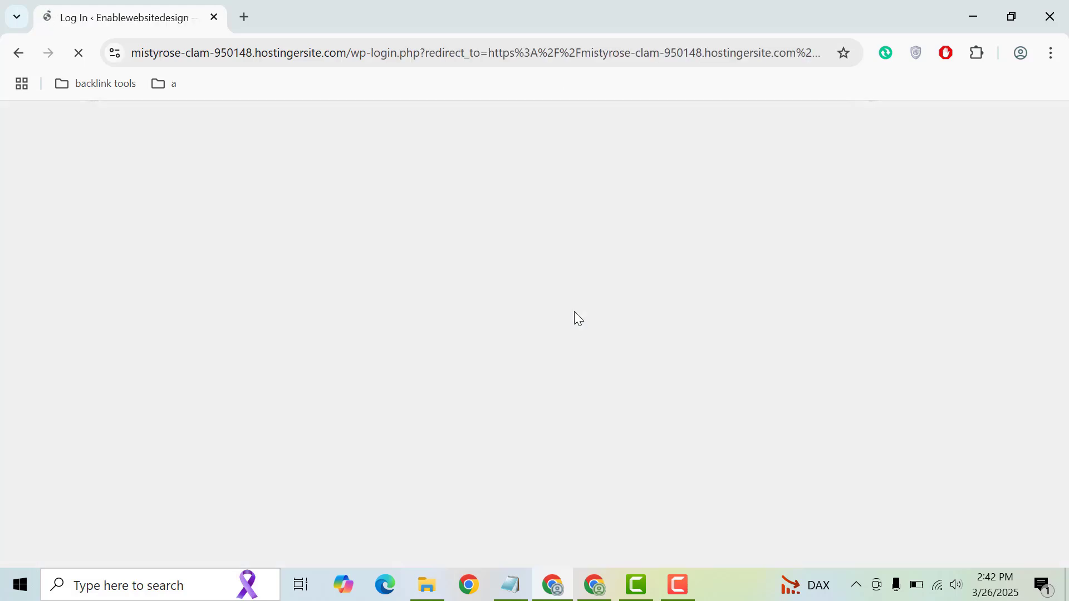
# Log in with the administrator's e-mail address and pasted account password
pyautogui.click(573, 306)
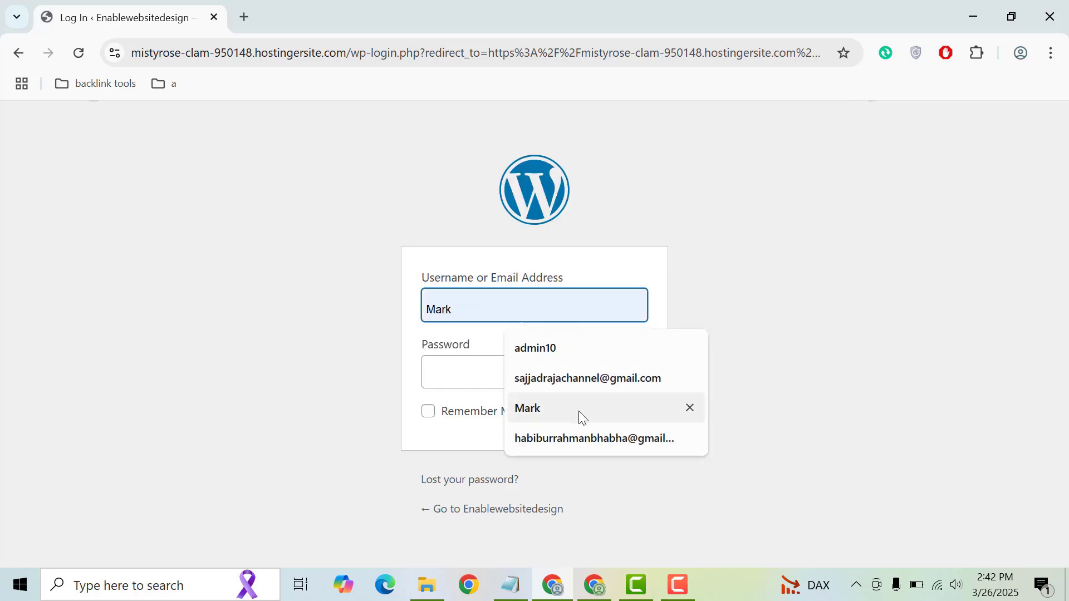
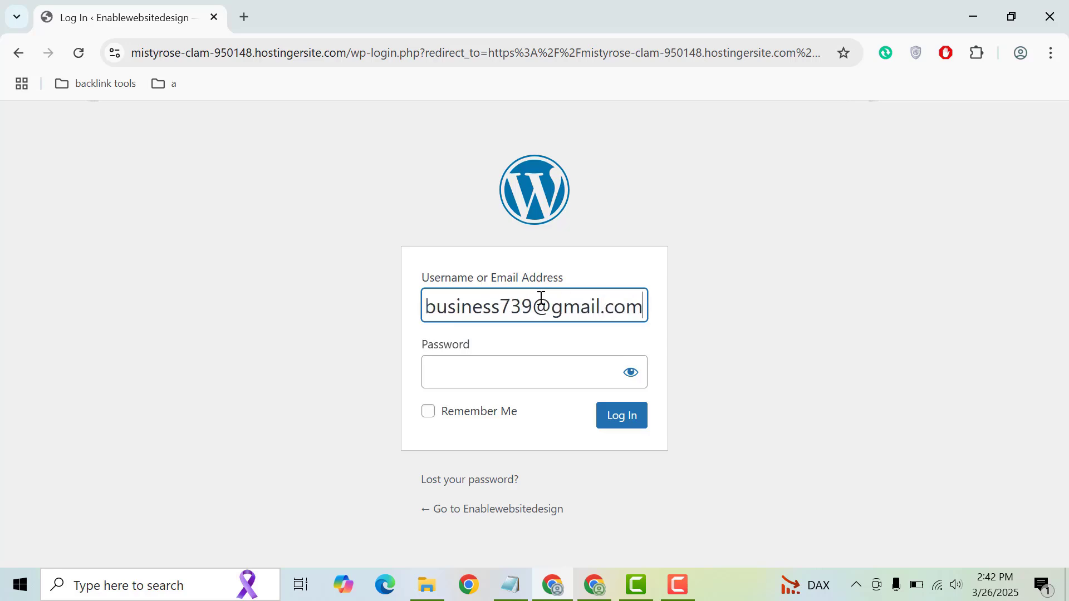
pyautogui.click(504, 366)
pyautogui.hotkey('ctrl', 'v')
pyautogui.click(623, 424)
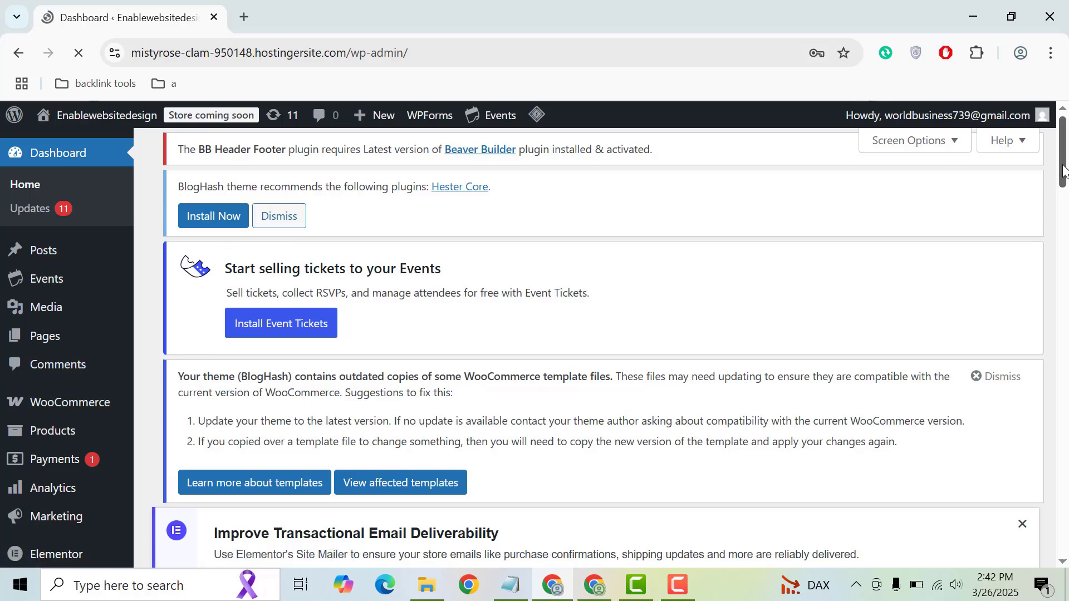
# Dismiss the browser's password breach warning and save the login password, then head to Plugins
pyautogui.scroll(-2, 1063, 172)
pyautogui.scroll(2, 1060, 161)
pyautogui.moveTo(1061, 162); pyautogui.dragTo(1061, 194)
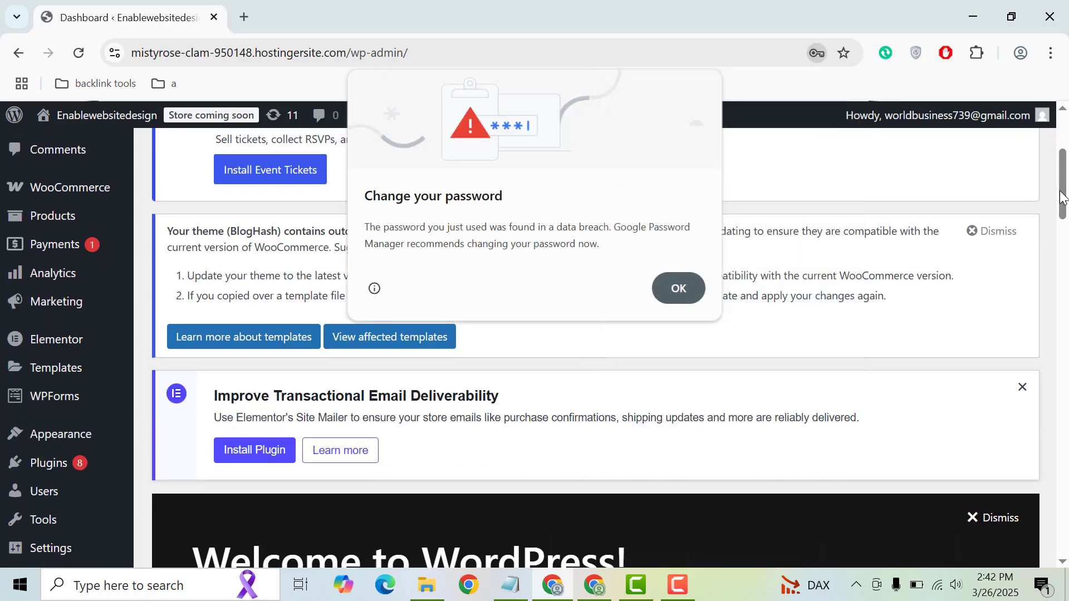
pyautogui.click(670, 291)
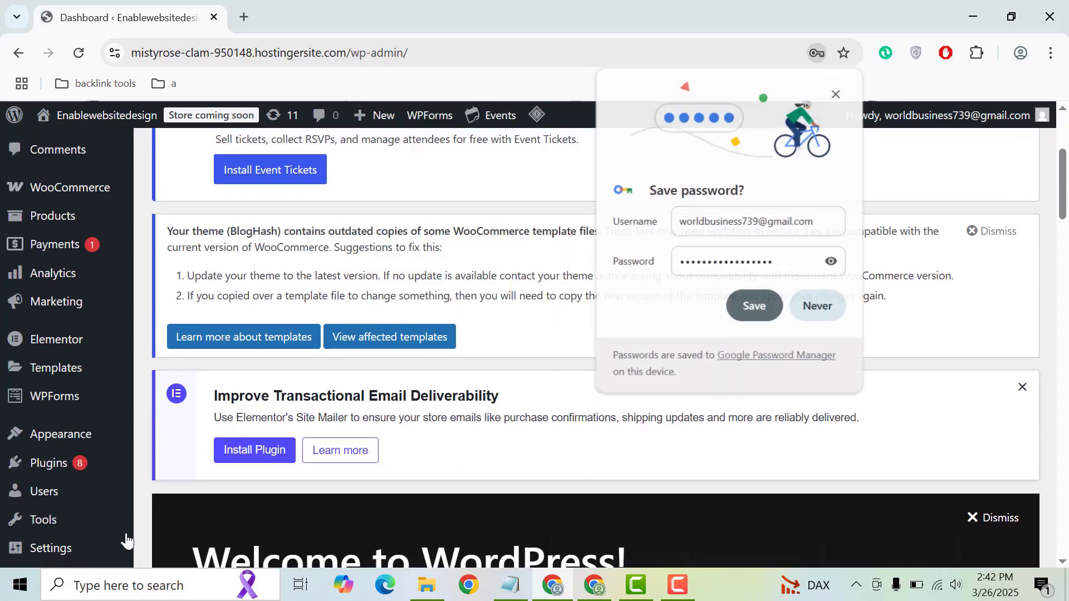
pyautogui.click(753, 308)
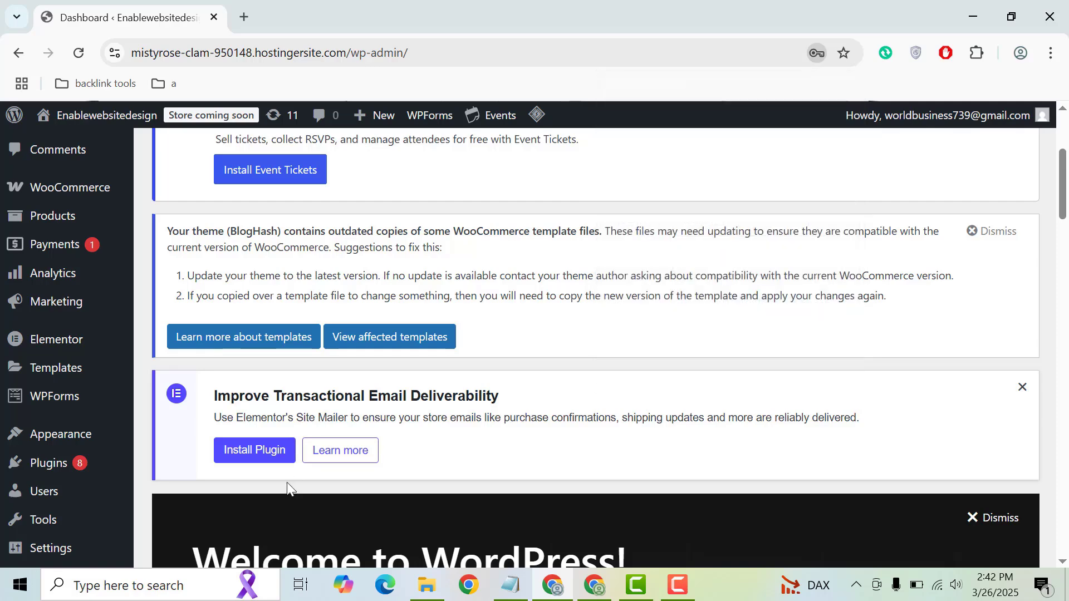
pyautogui.moveTo(124, 466)
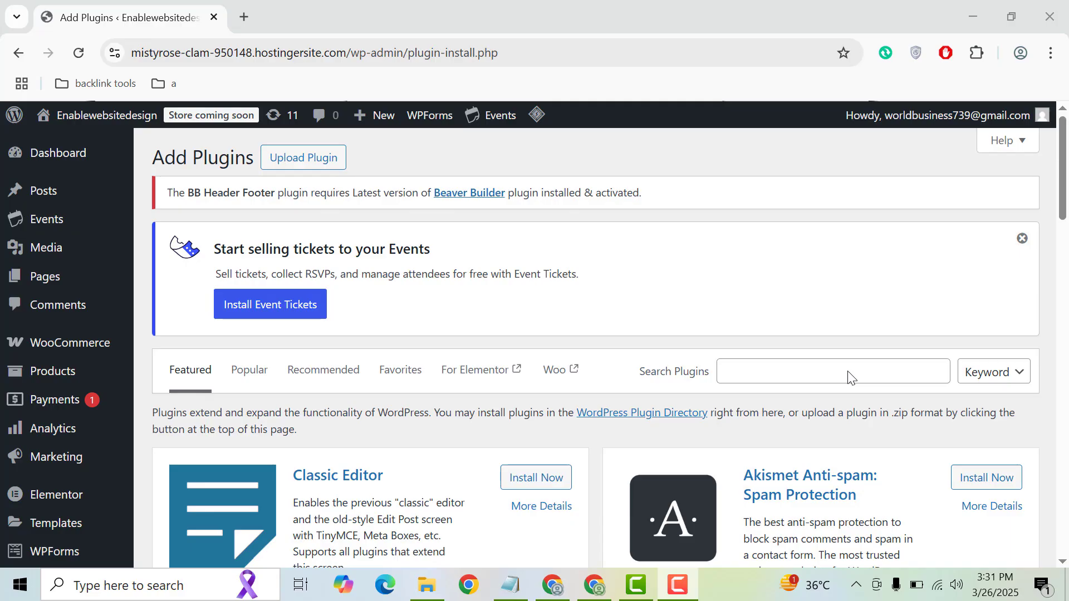
# Search plugins for 'limit log', then install and activate Limit Login Attempts Reloaded
pyautogui.click(849, 378)
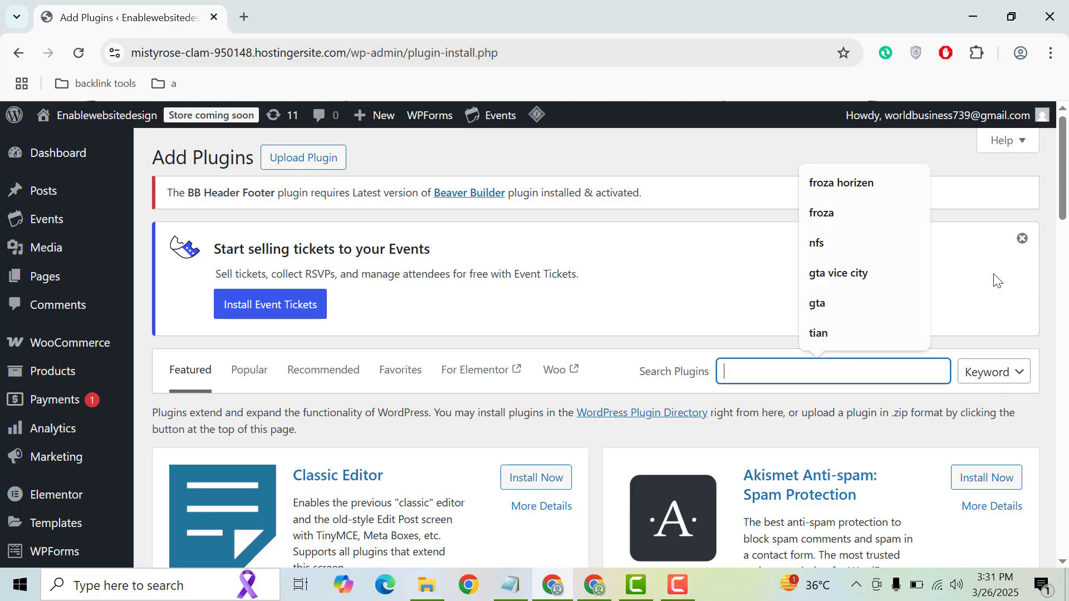
pyautogui.write('limit')
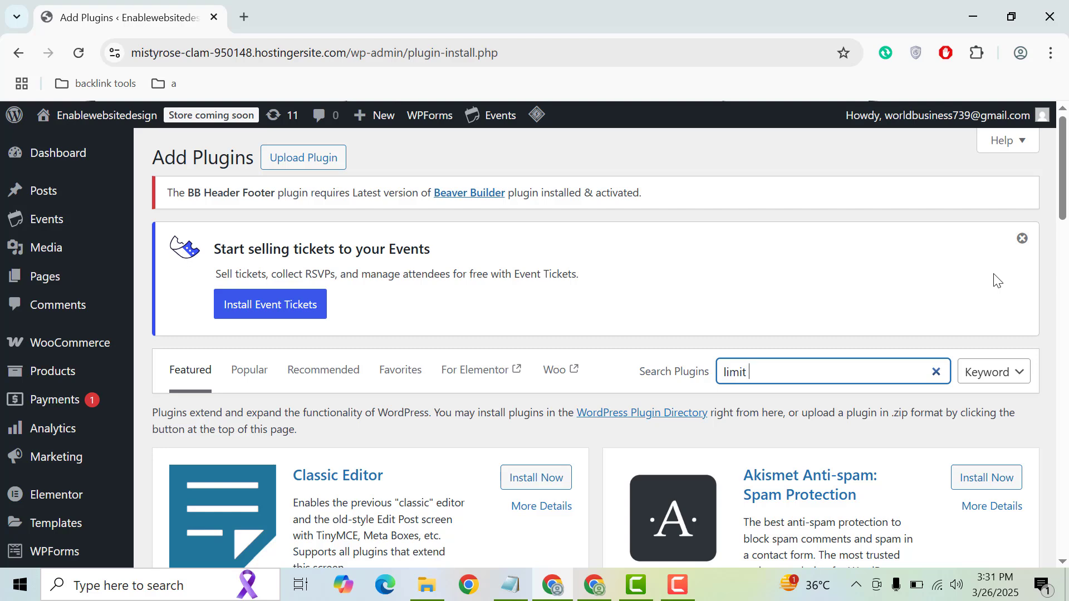
pyautogui.write(' login attempts')
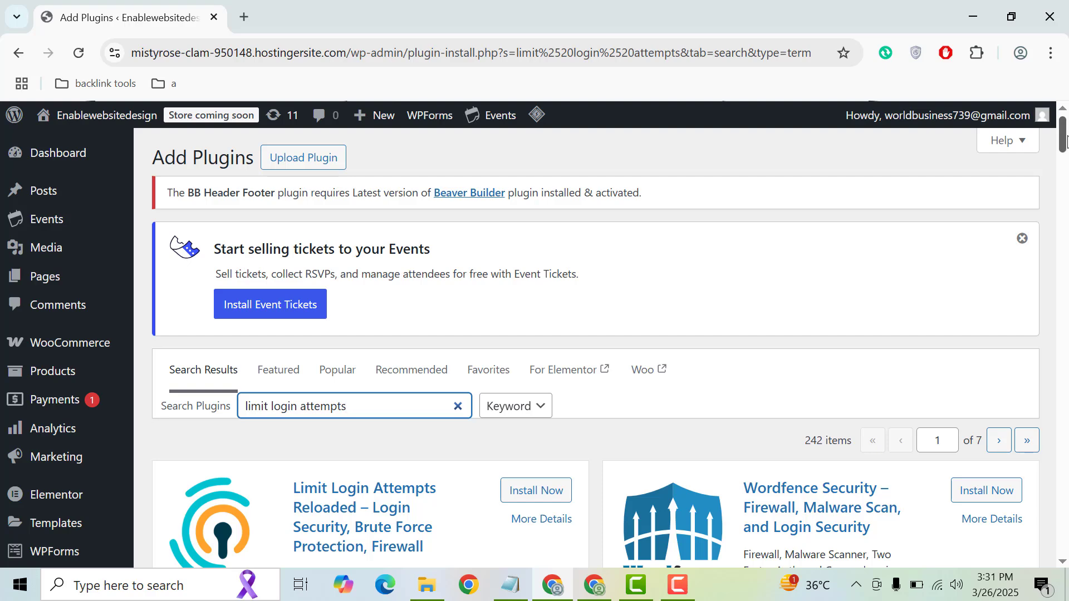
pyautogui.scroll(-4, 1064, 139)
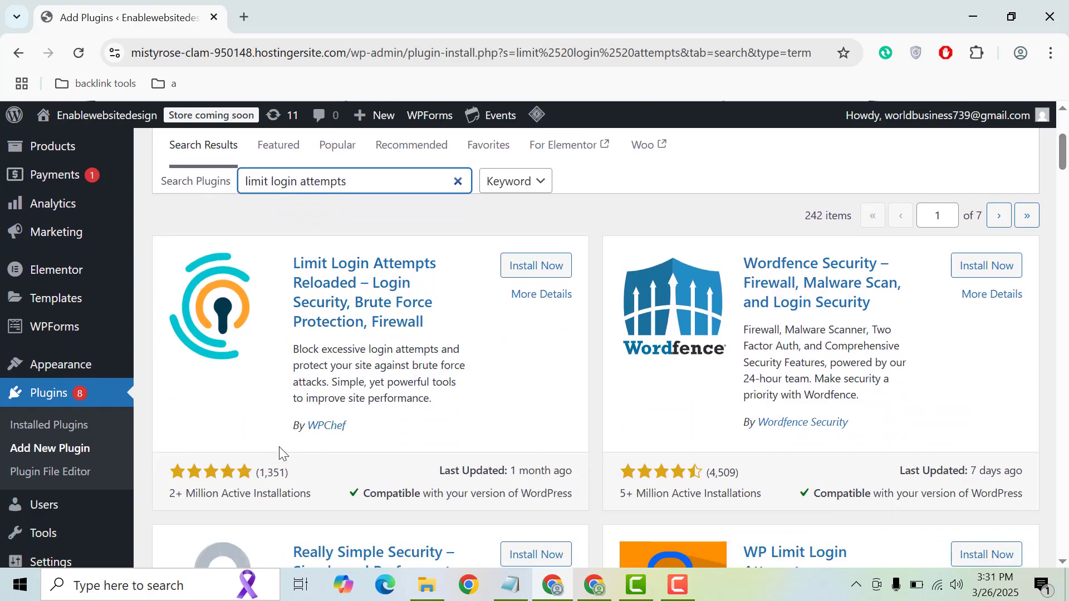
pyautogui.click(516, 272)
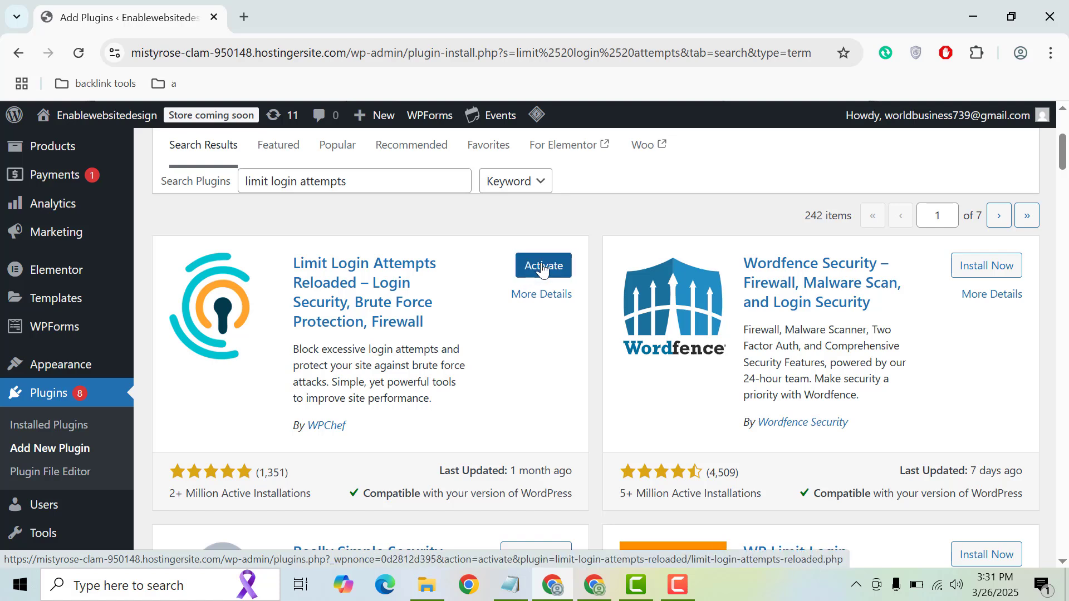
pyautogui.click(543, 268)
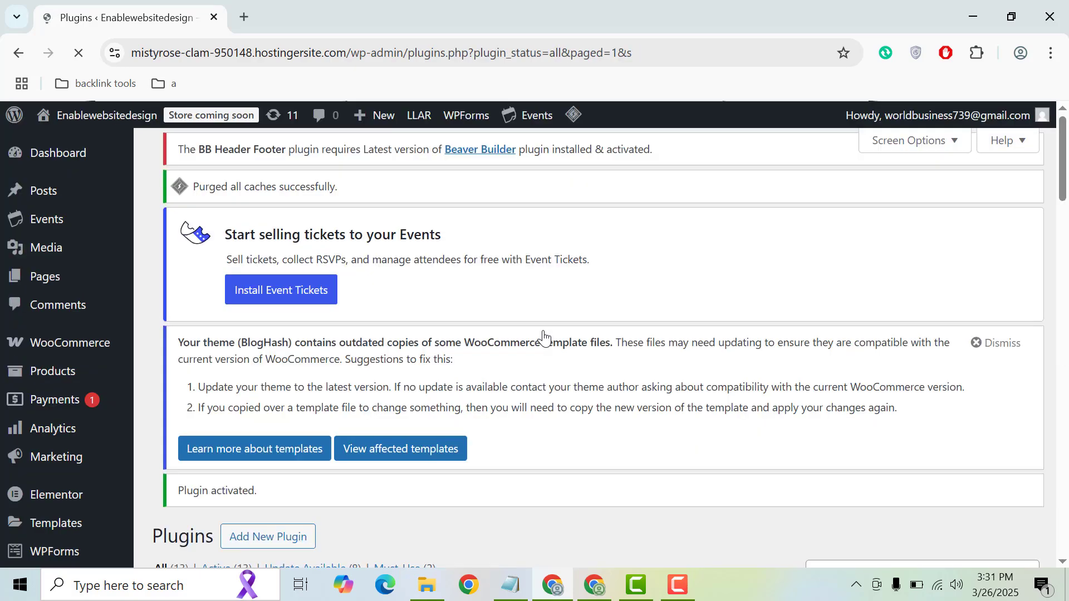
# Open Limit Login Attempts Reloaded's Settings page in a new tab and switch to it
pyautogui.moveTo(1063, 175); pyautogui.dragTo(1066, 439)
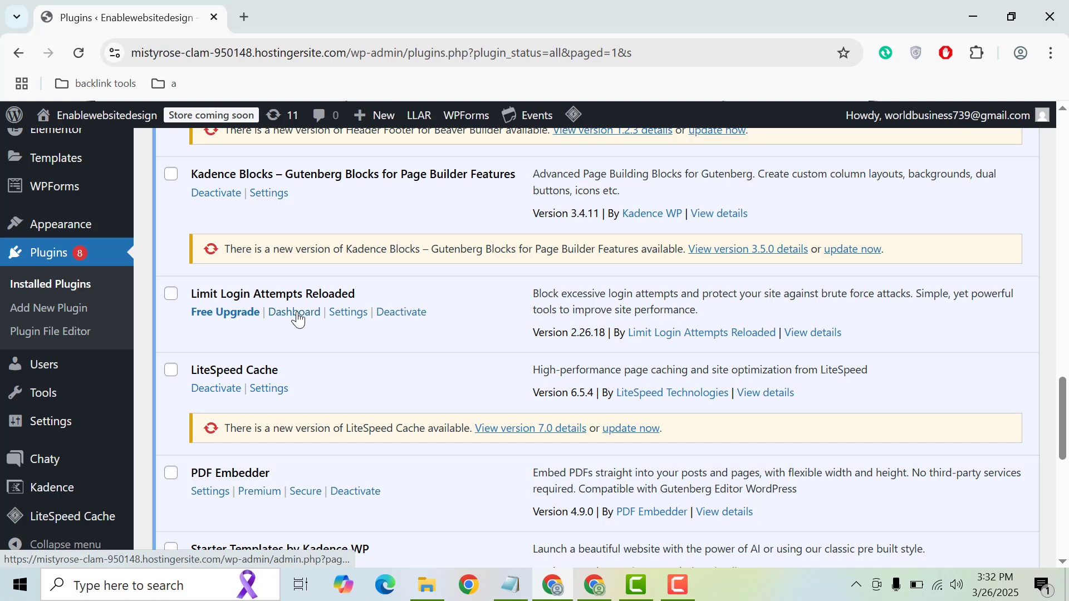
pyautogui.middleClick(348, 312)
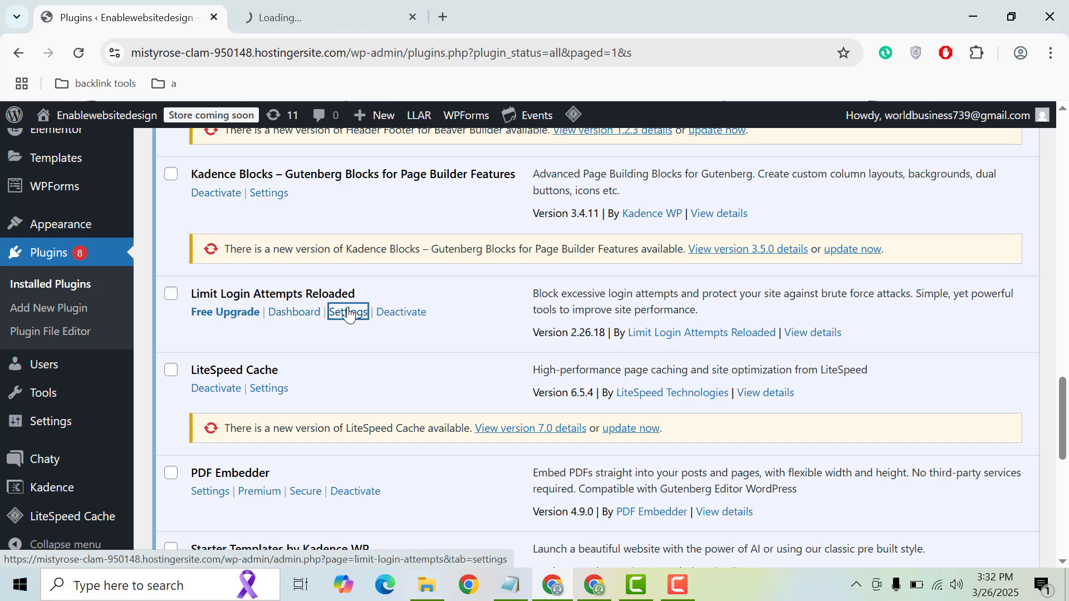
pyautogui.click(306, 8)
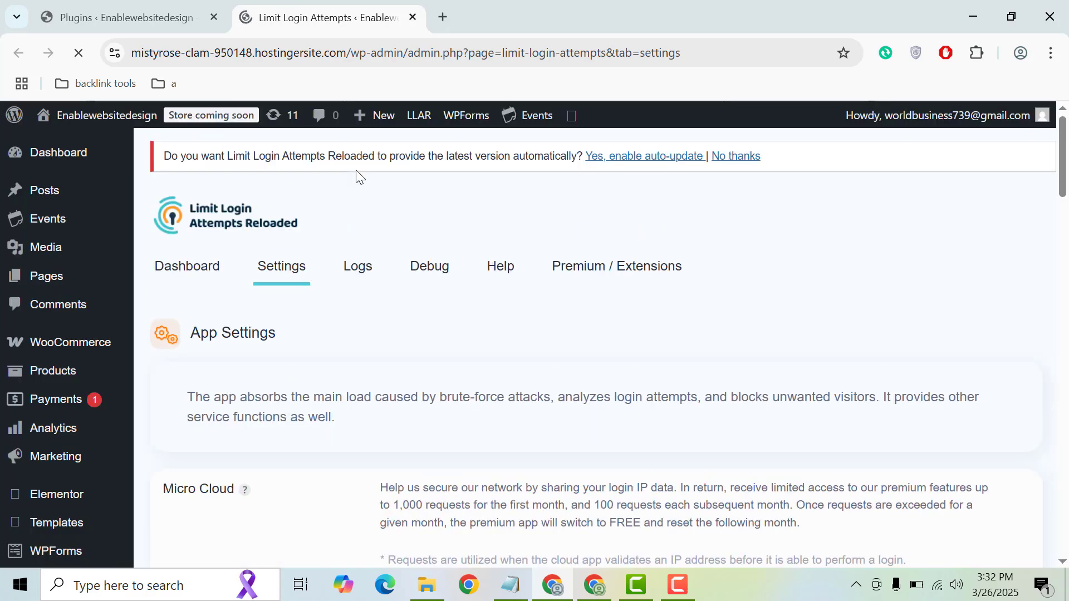
# In the Local App Lockout section, change allowed retries from 4 to 3
pyautogui.scroll(-3, 1064, 203)
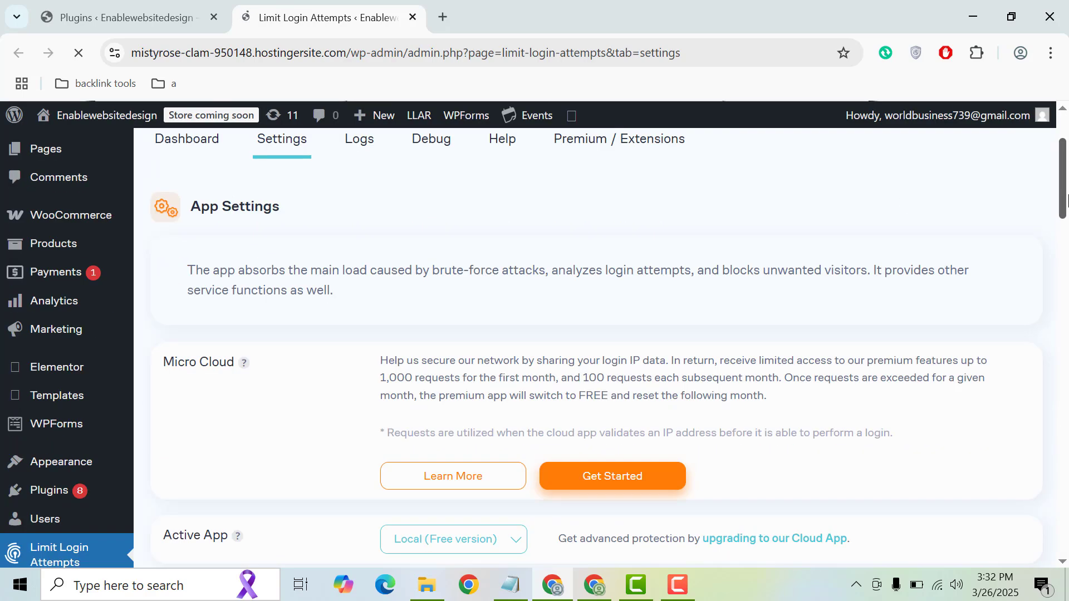
pyautogui.moveTo(1065, 203); pyautogui.dragTo(1065, 261)
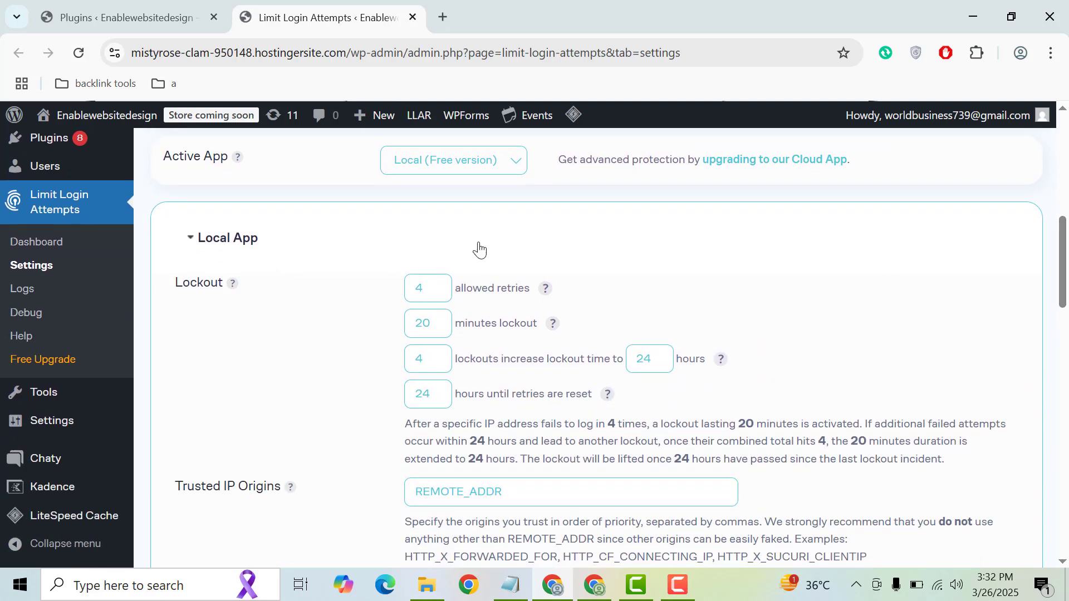
pyautogui.rightClick(428, 289)
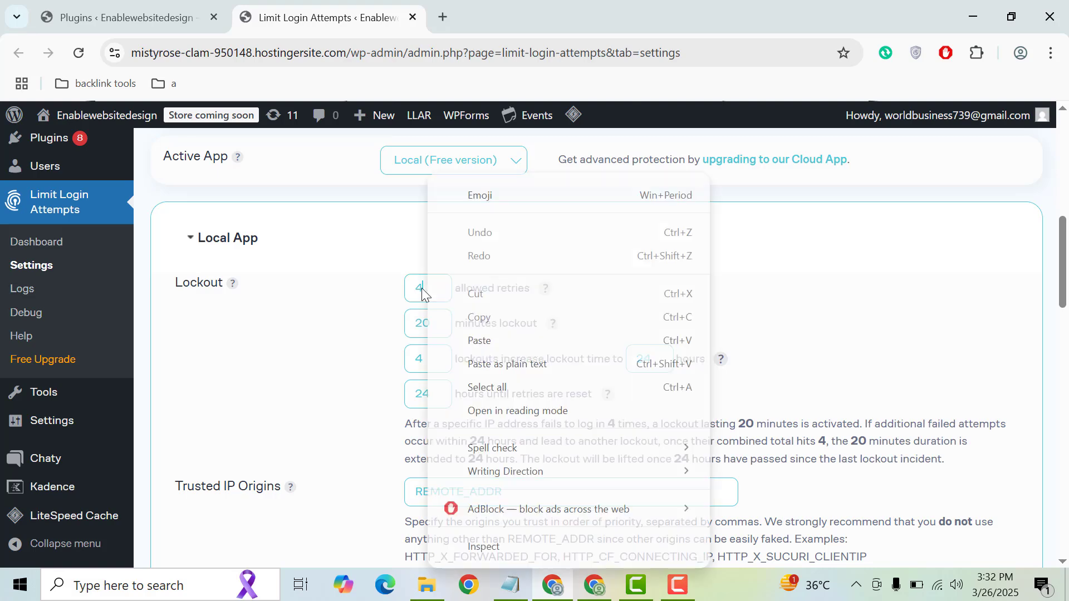
pyautogui.click(368, 299)
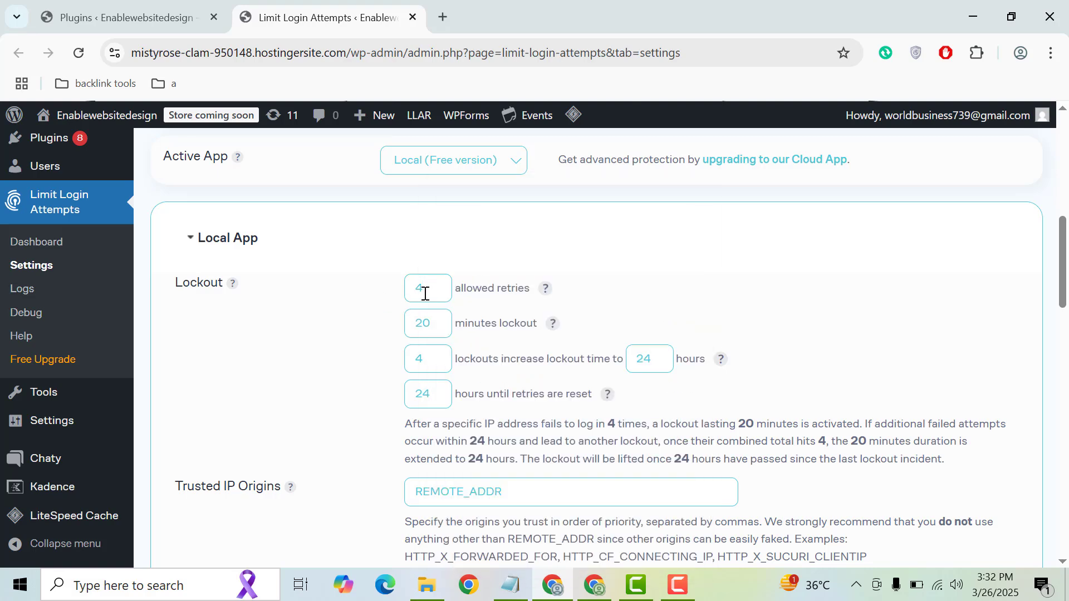
pyautogui.moveTo(425, 293); pyautogui.dragTo(346, 299)
pyautogui.write('3')
# Review the 20-minute lockout and 24-hour retries reset values, leaving them unchanged
pyautogui.moveTo(435, 324); pyautogui.dragTo(355, 341)
pyautogui.scroll(-1, 1066, 274)
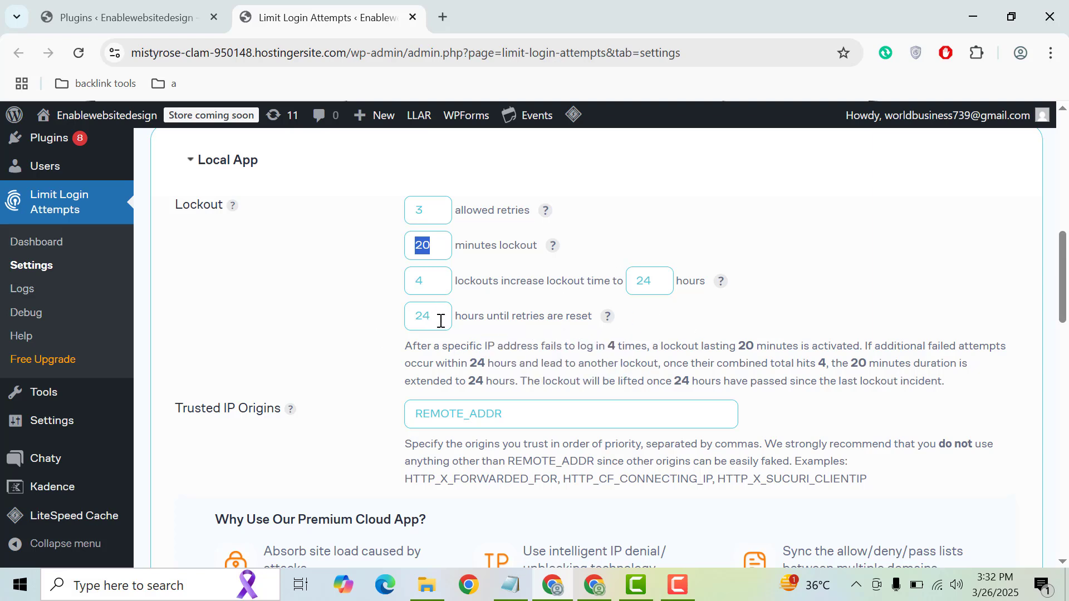
pyautogui.moveTo(433, 316); pyautogui.dragTo(353, 317)
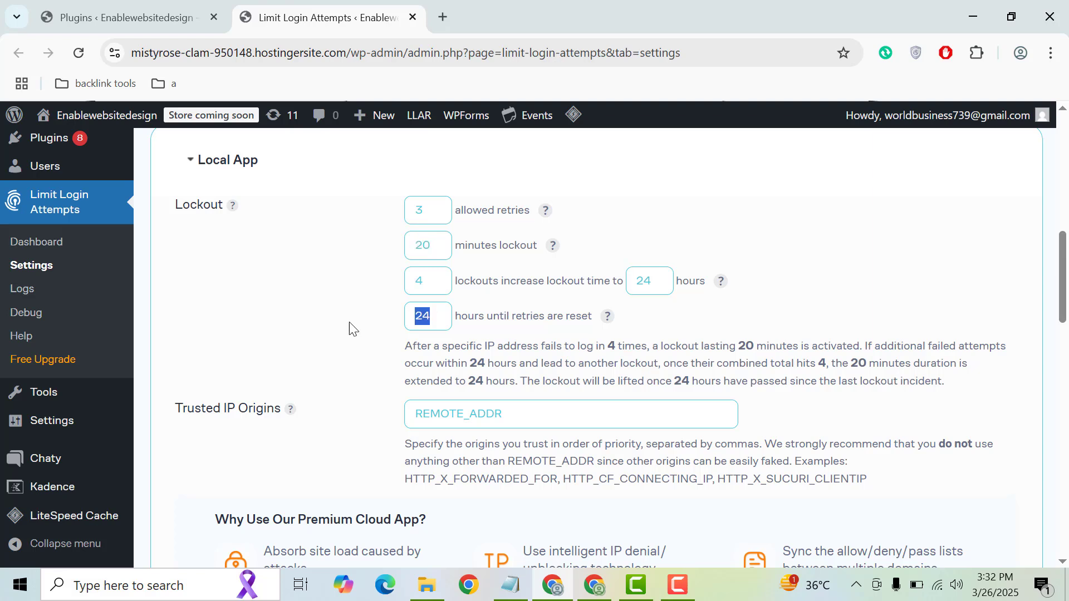
pyautogui.click(349, 325)
pyautogui.moveTo(607, 316)
pyautogui.moveTo(1060, 246); pyautogui.dragTo(1060, 386)
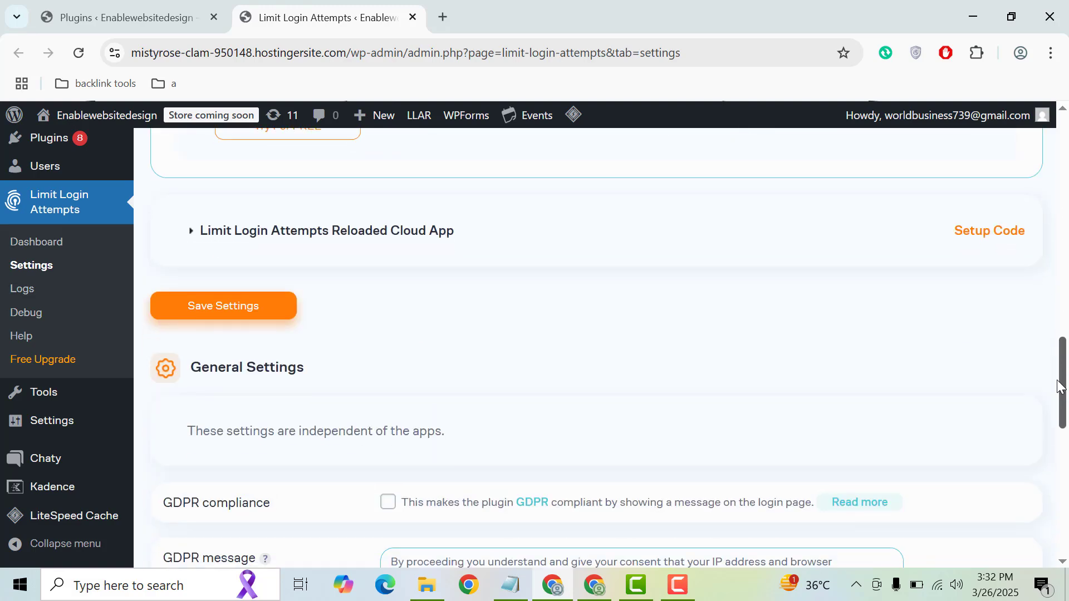
pyautogui.moveTo(1060, 386); pyautogui.dragTo(1060, 407)
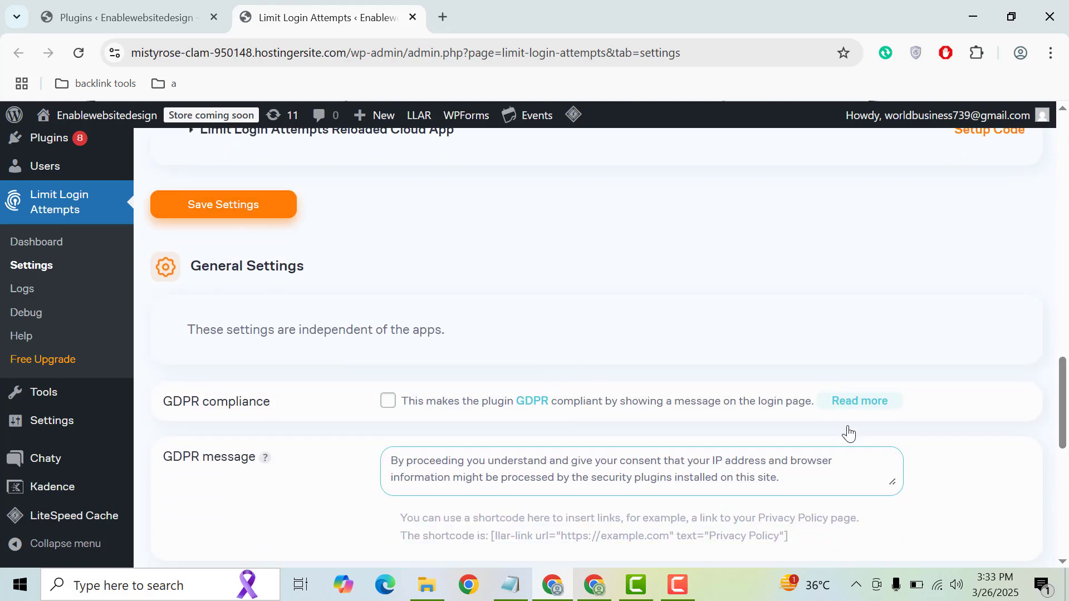
pyautogui.moveTo(1066, 414); pyautogui.dragTo(1067, 509)
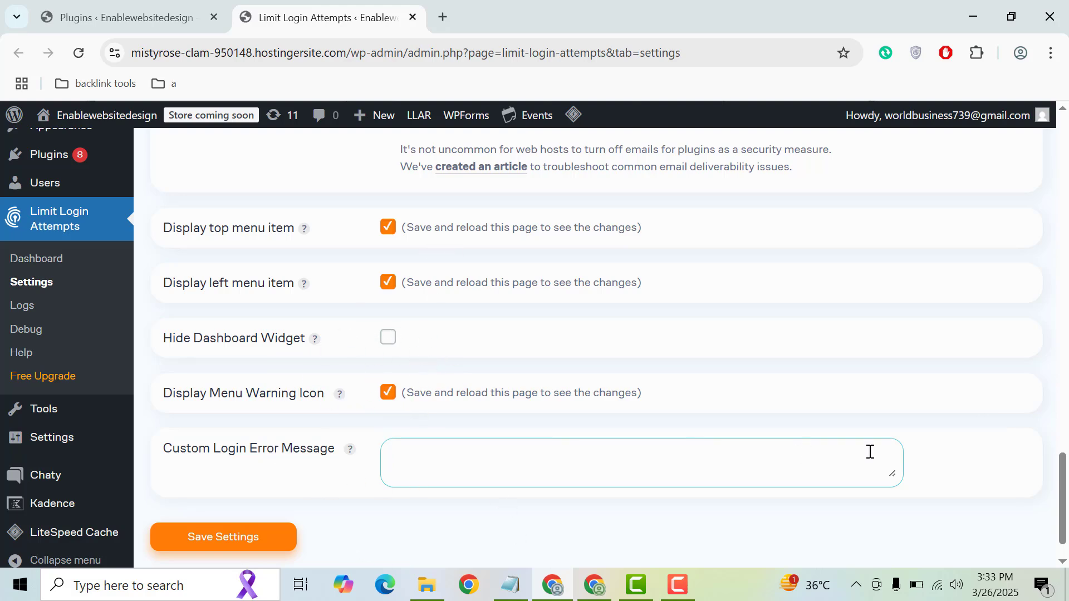
pyautogui.scroll(15, 1019, 239)
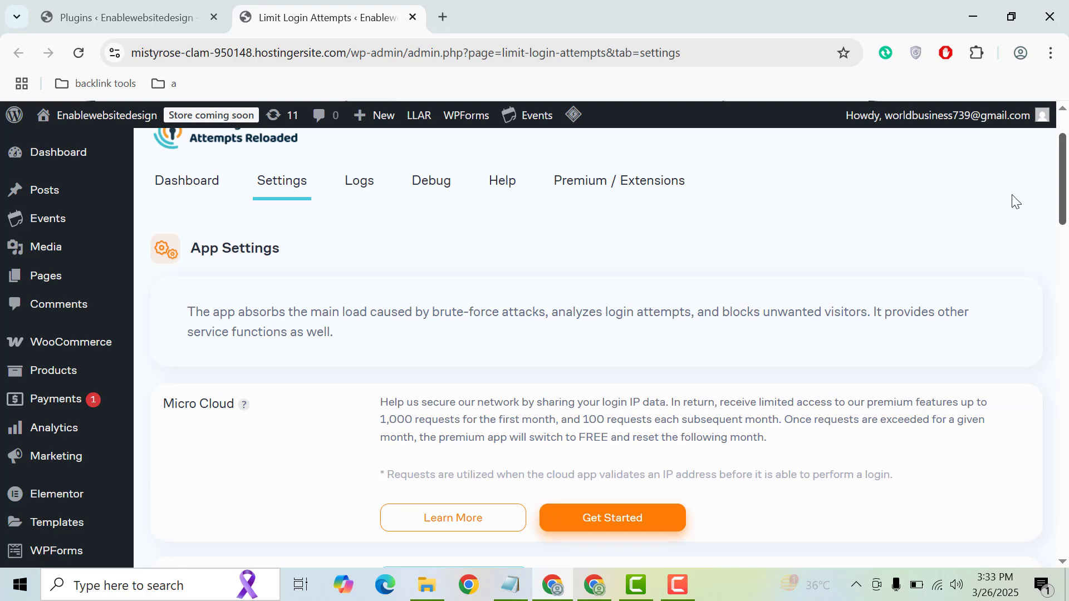
pyautogui.scroll(-2, 1014, 223)
pyautogui.scroll(5, 1012, 217)
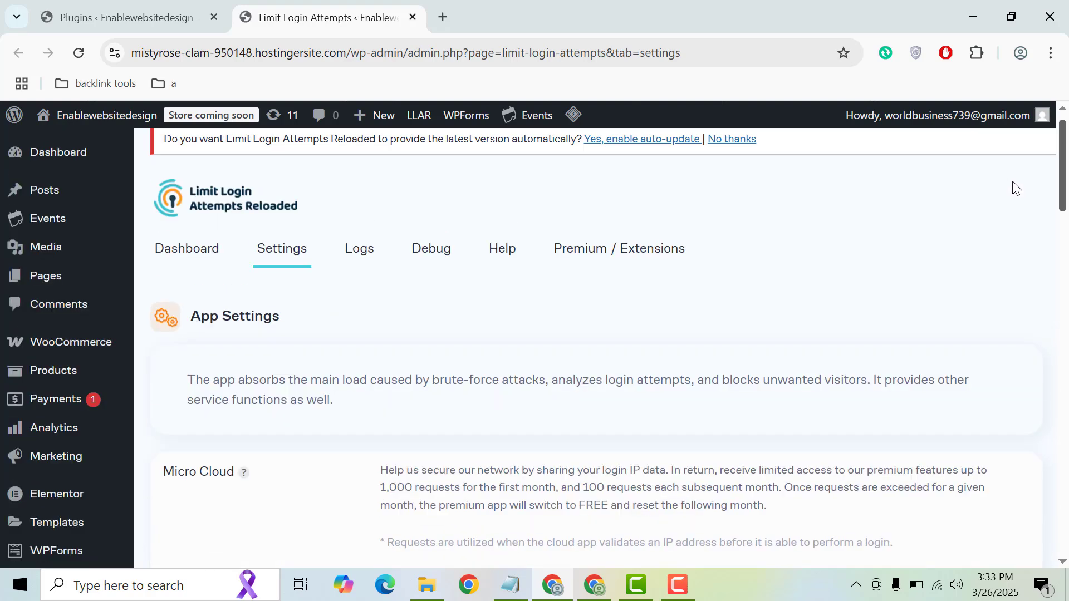